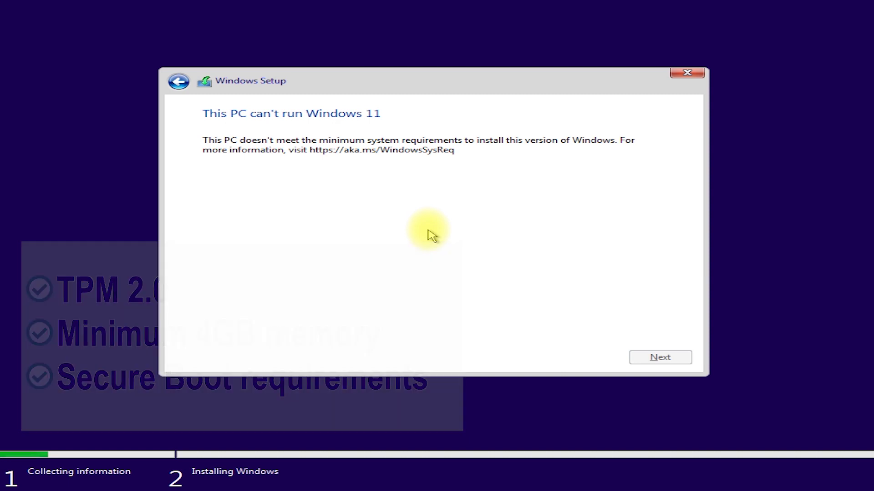
# Return to the operating system selection page and launch regedit from a Shift+F10 Command Prompt.
pyautogui.click(177, 87)
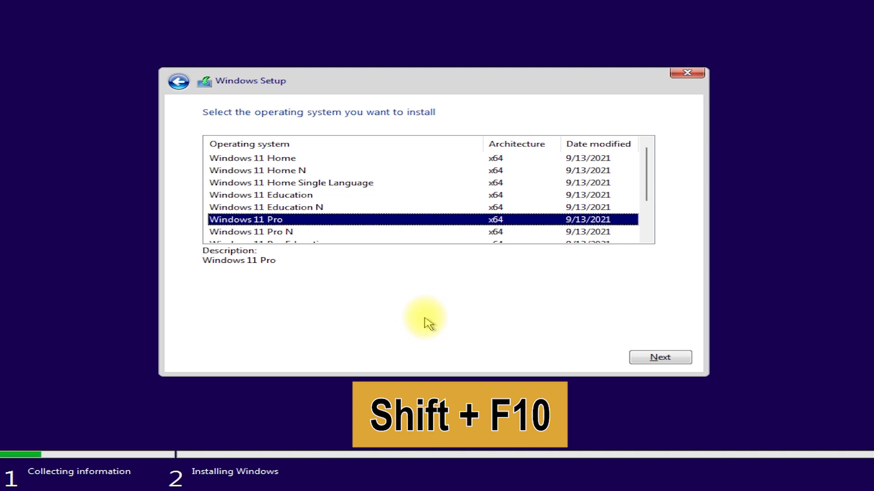
pyautogui.hotkey('shift', 'F10')
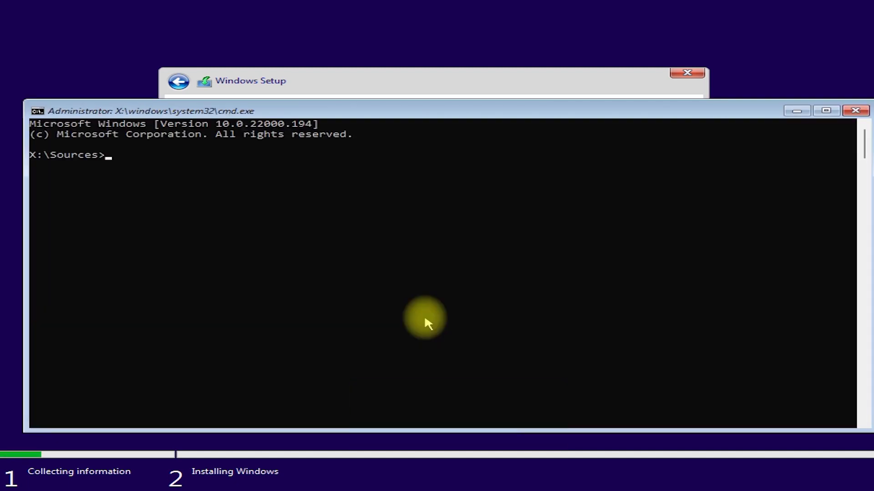
pyautogui.write('regedit')
pyautogui.press('Return')
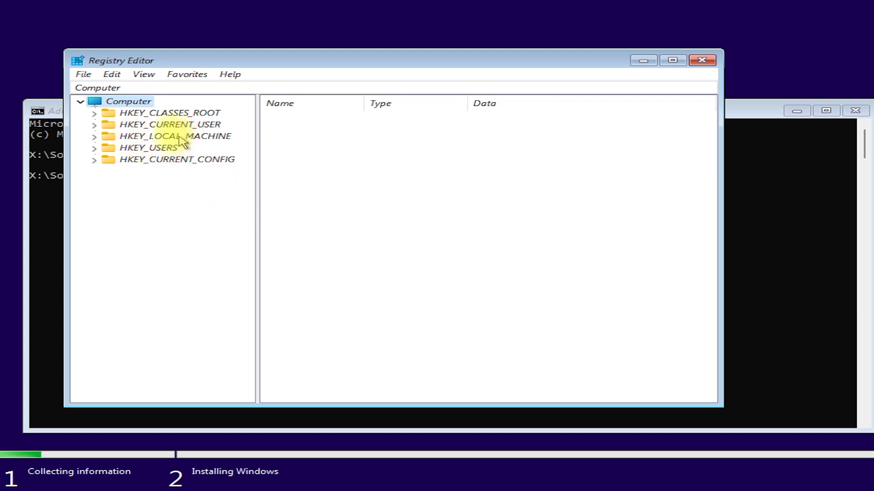
# Expand HKEY_LOCAL_MACHINE > SYSTEM and select the Setup key to list its values.
pyautogui.click(95, 137)
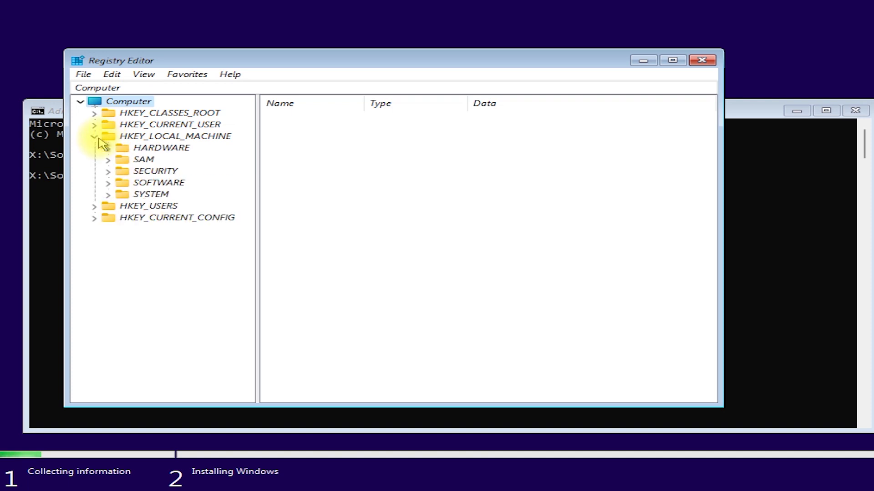
pyautogui.click(109, 196)
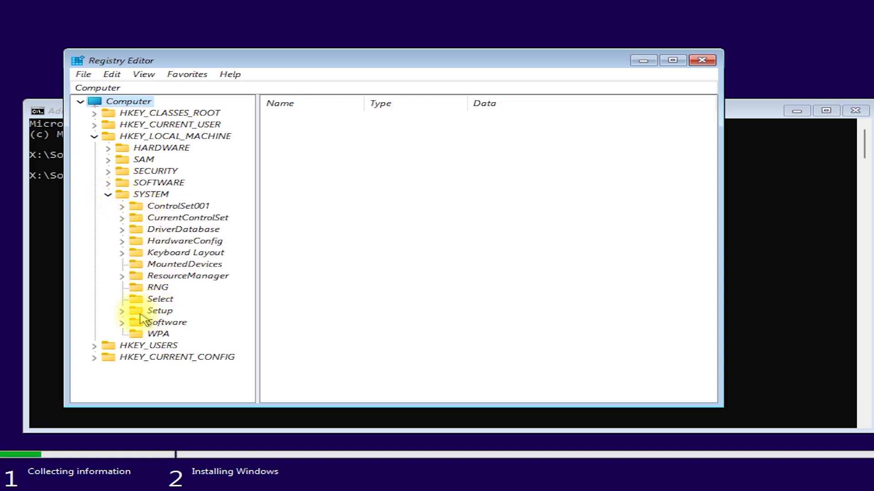
pyautogui.click(122, 312)
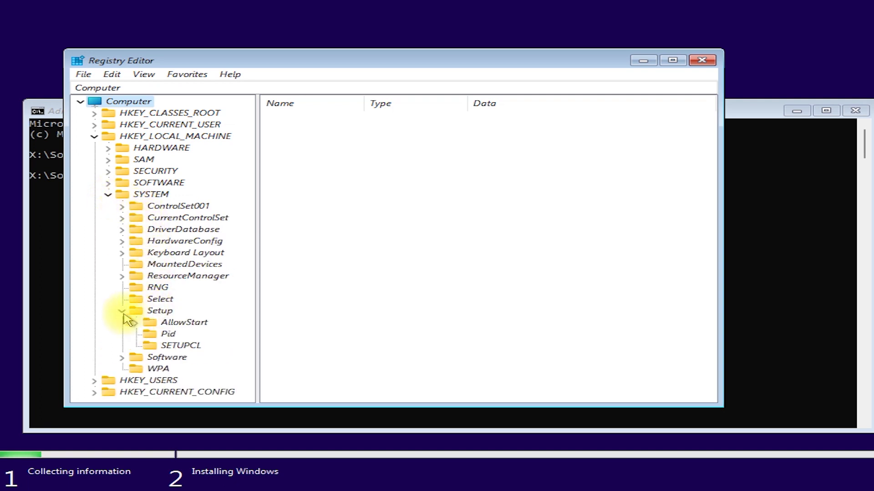
pyautogui.click(158, 312)
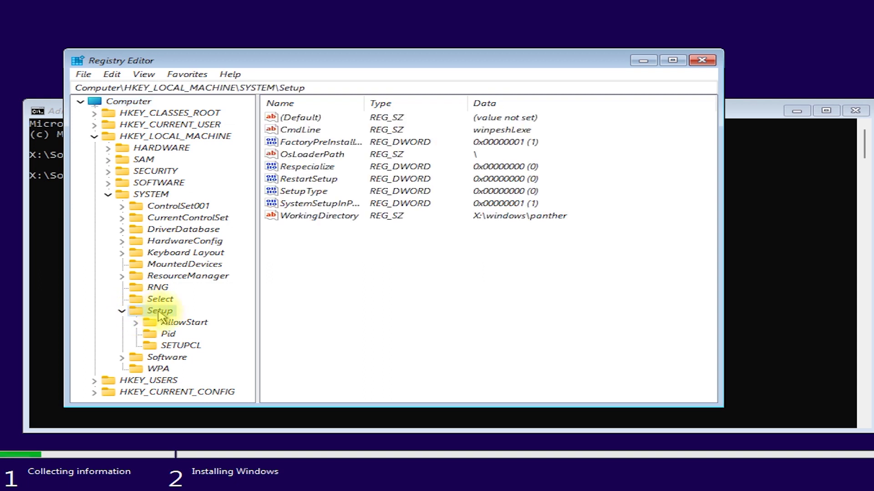
pyautogui.rightClick(168, 312)
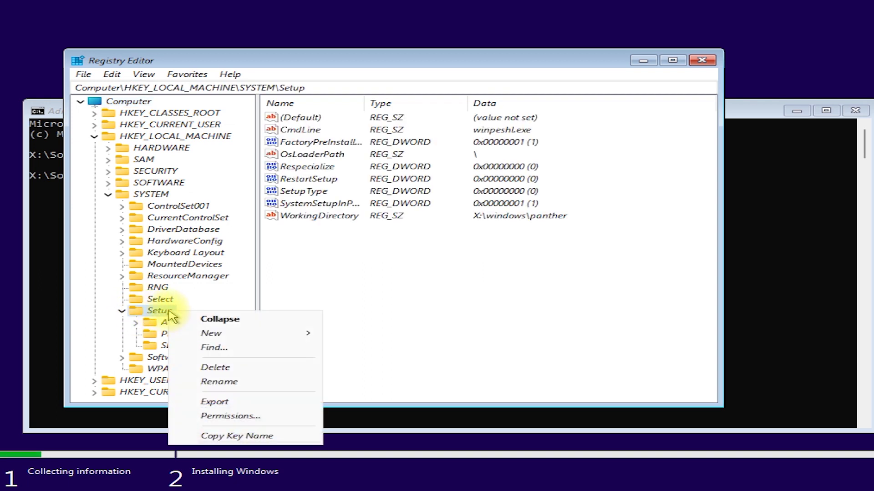
# Add a new subkey named LabConfig under the Setup key.
pyautogui.moveTo(214, 339)
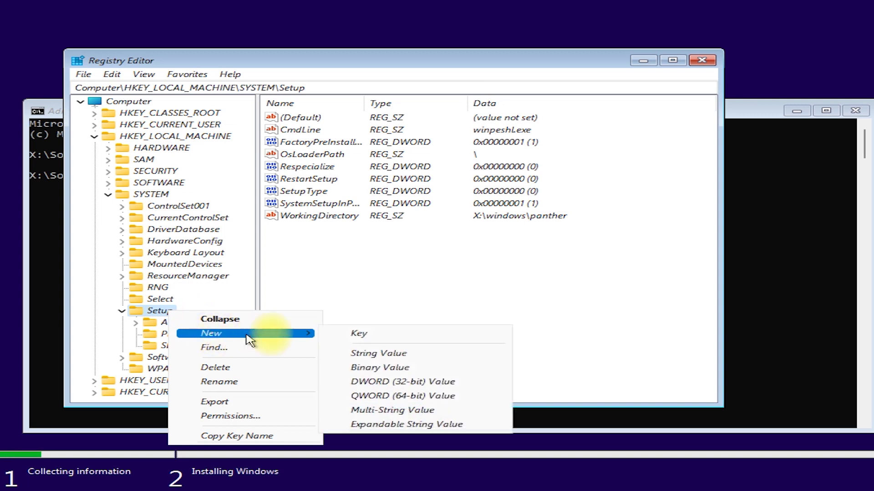
pyautogui.click(370, 337)
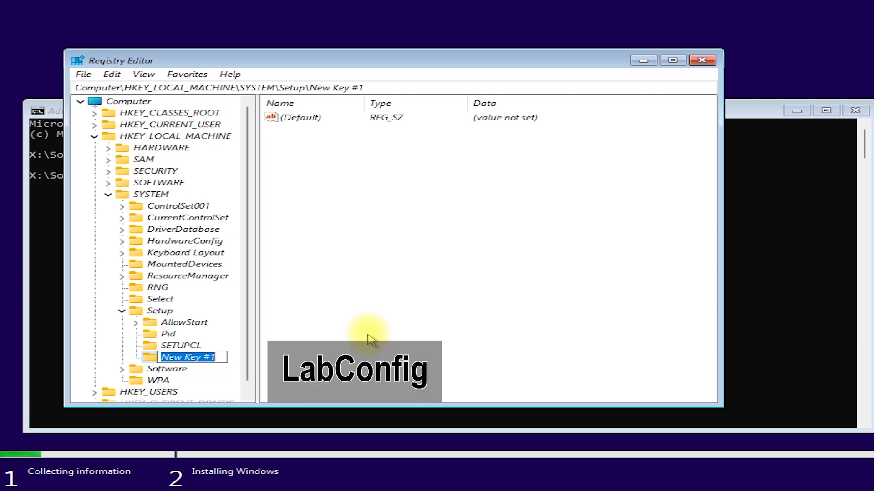
pyautogui.write('Lab')
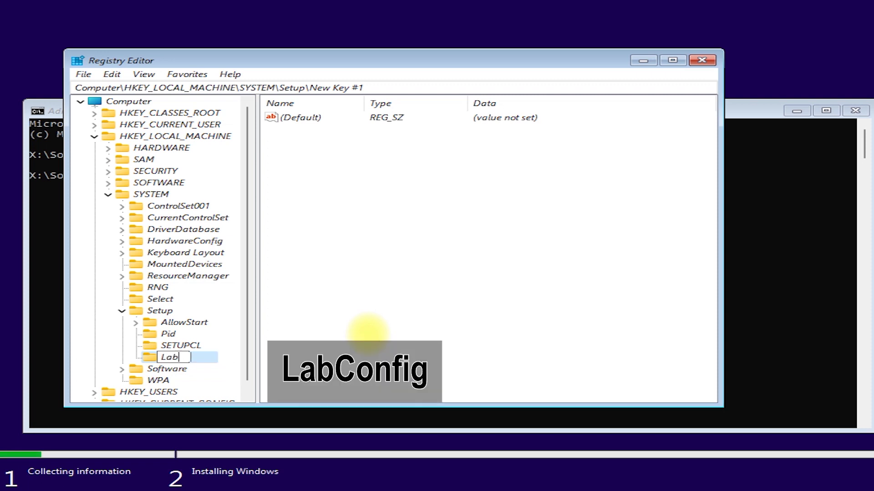
pyautogui.write('Config')
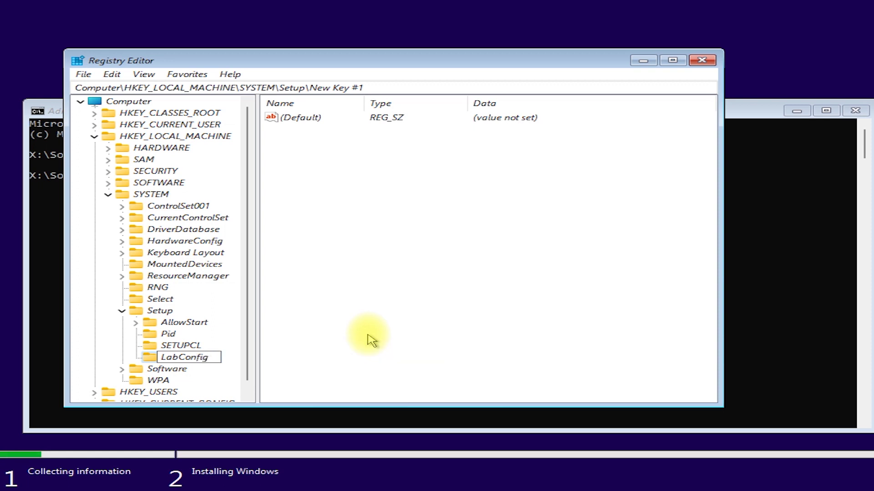
pyautogui.press('Return')
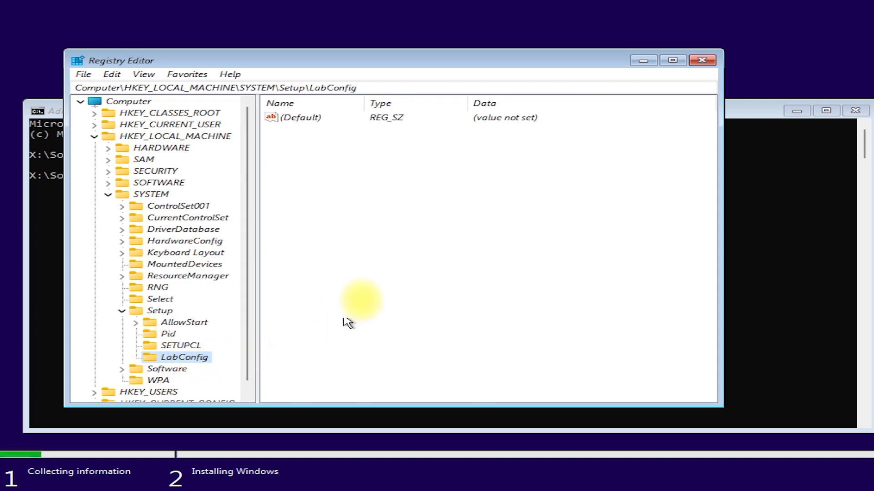
# Add a DWORD (32-bit) value named BypassTPMCheck to LabConfig and set its data to 1.
pyautogui.rightClick(429, 206)
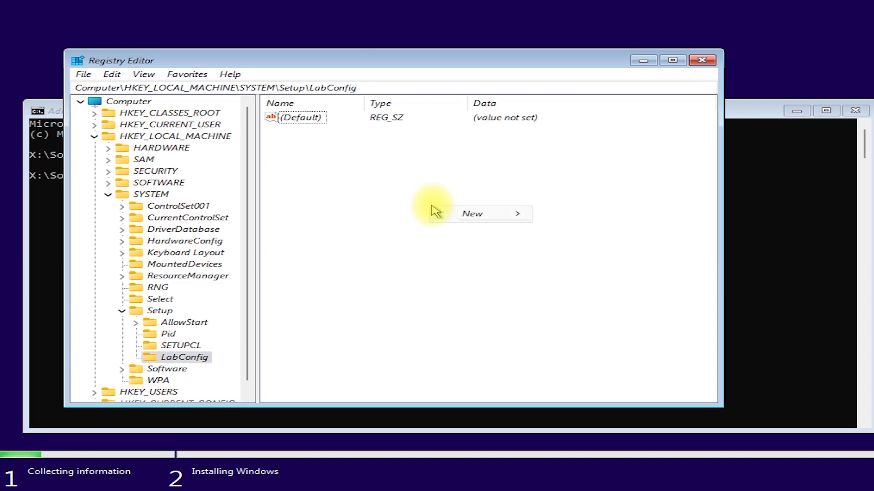
pyautogui.moveTo(468, 220)
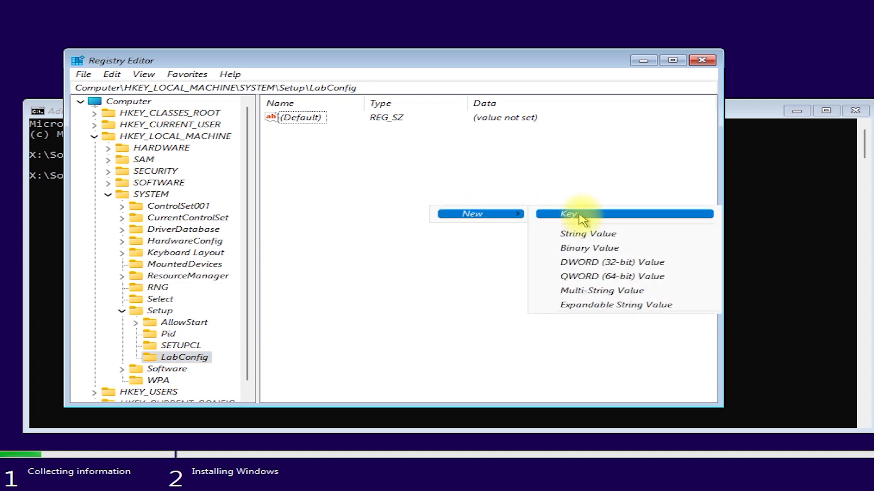
pyautogui.click(639, 269)
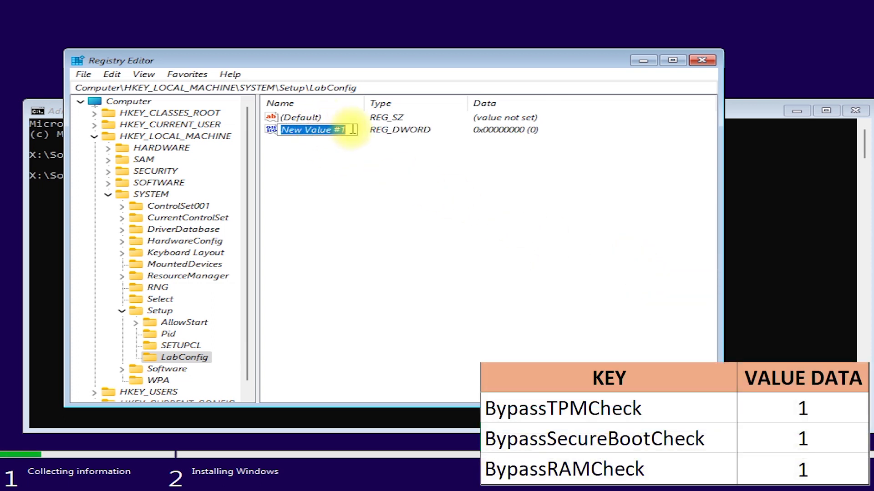
pyautogui.press('BackSpace')
pyautogui.write('By')
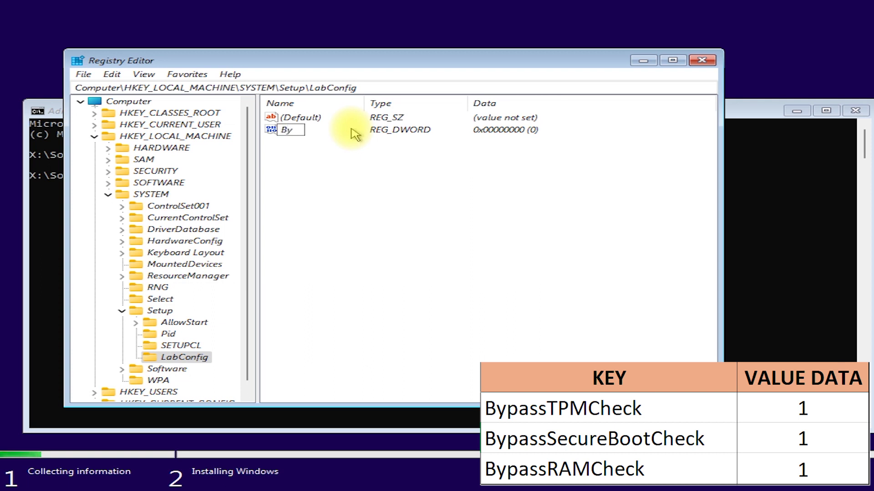
pyautogui.write('passTP')
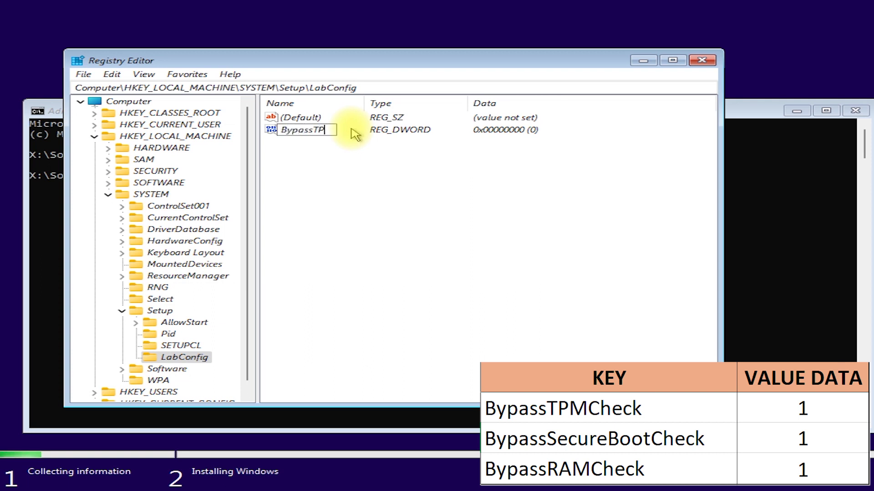
pyautogui.write('MCheck')
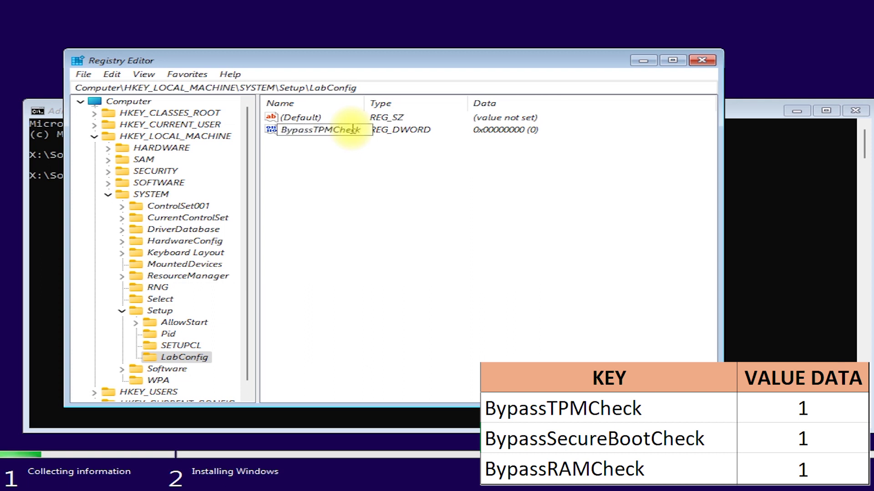
pyautogui.press('Return')
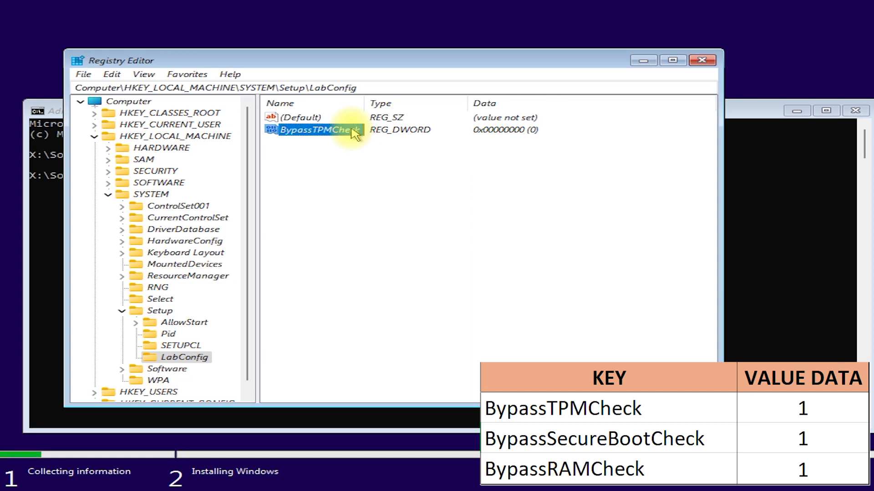
pyautogui.doubleClick(311, 133)
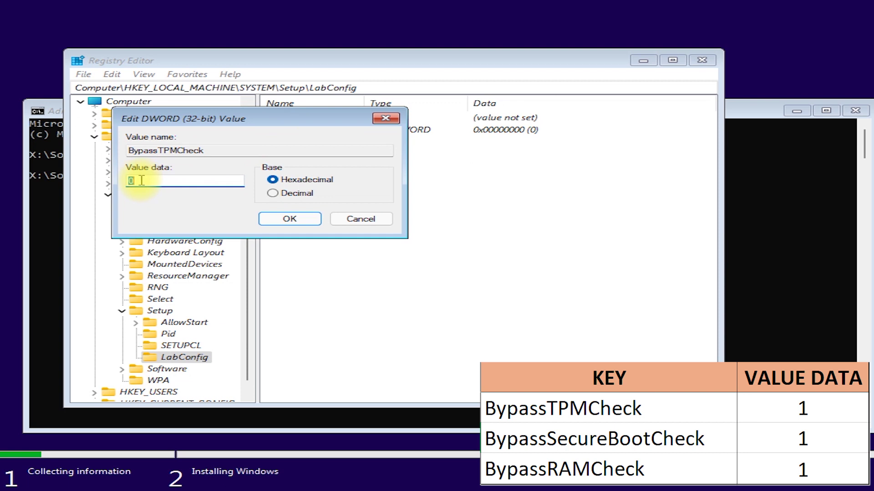
pyautogui.write('1')
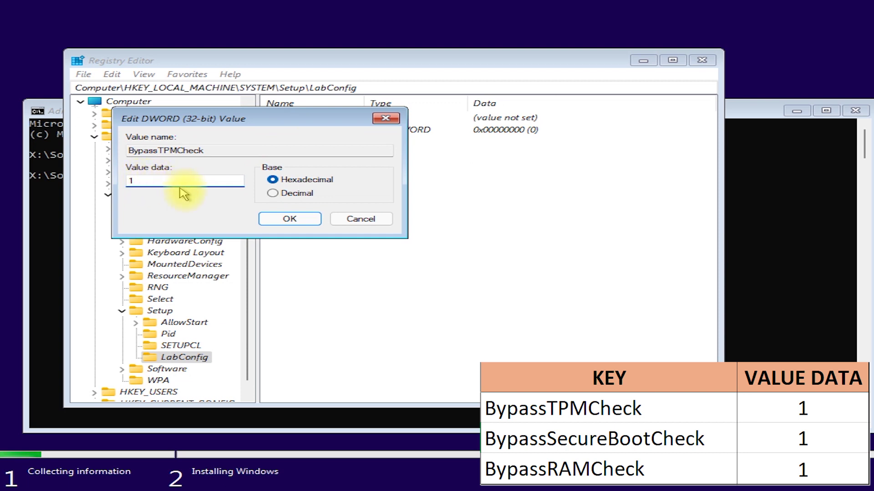
pyautogui.click(287, 221)
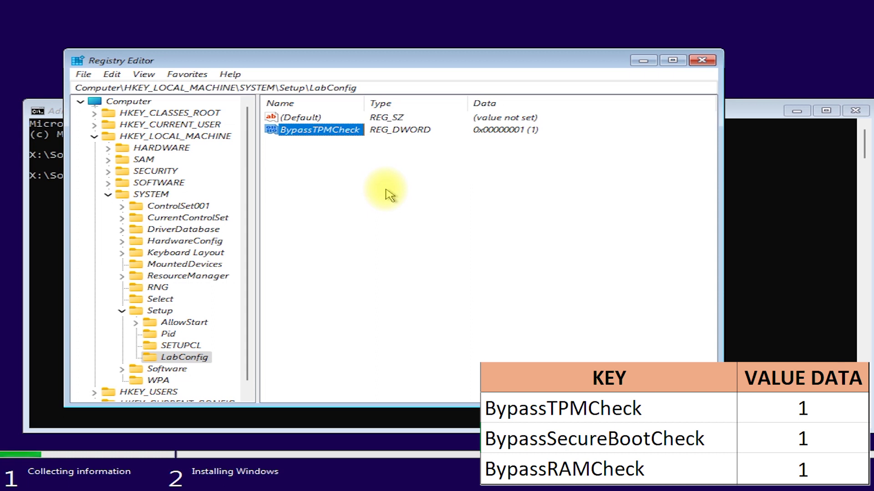
pyautogui.rightClick(389, 195)
# Create a DWORD (32-bit) value named BypassSecureBootCheck in LabConfig with data 1.
pyautogui.moveTo(415, 200)
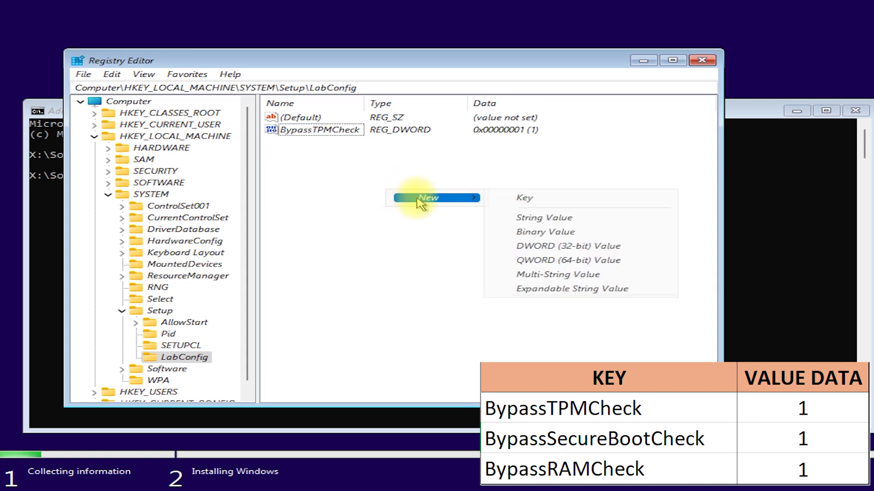
pyautogui.click(582, 249)
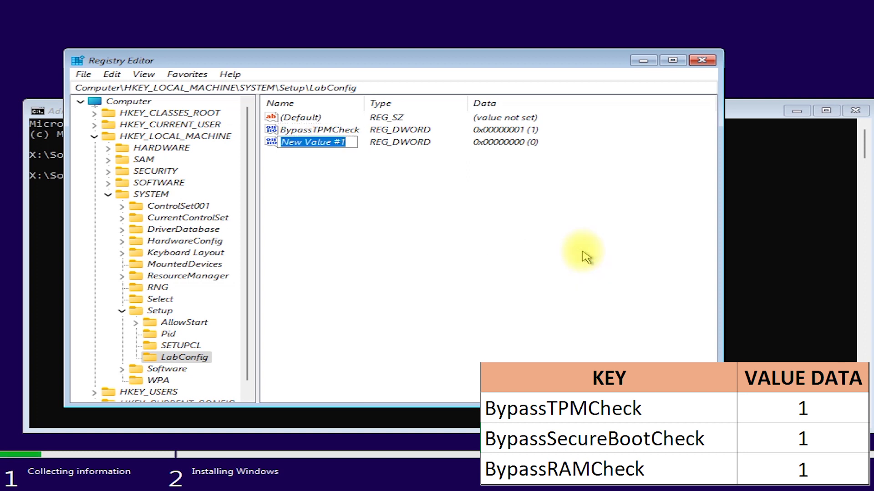
pyautogui.write('Bypass')
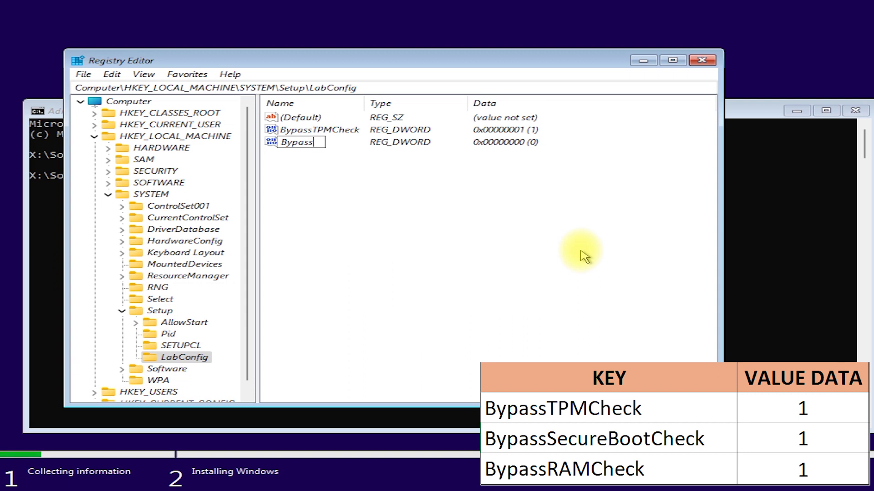
pyautogui.write('SecureBootCheck')
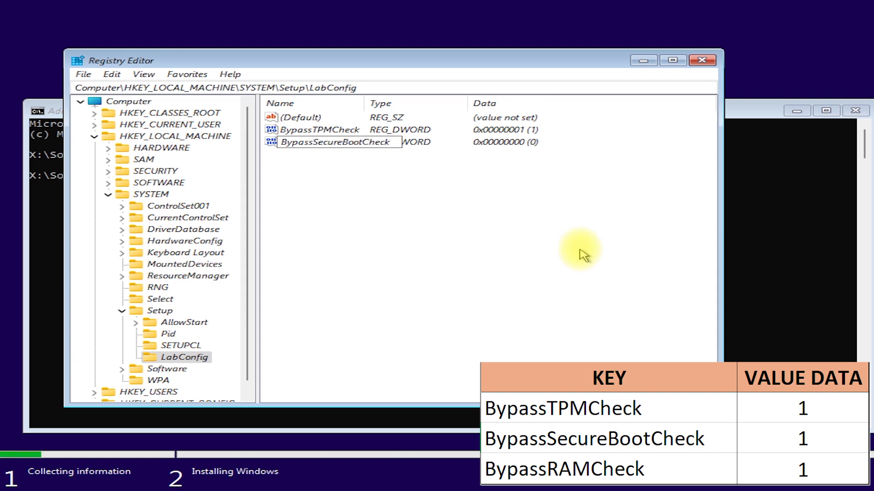
pyautogui.press('Return')
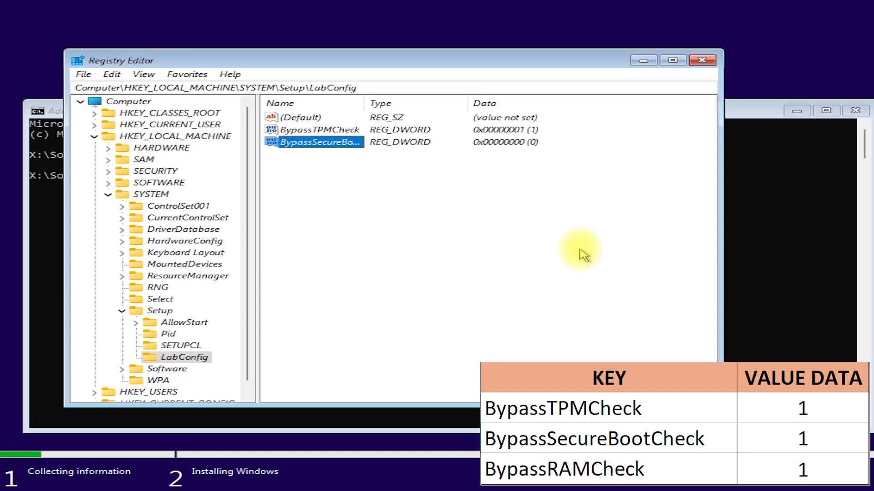
pyautogui.doubleClick(303, 142)
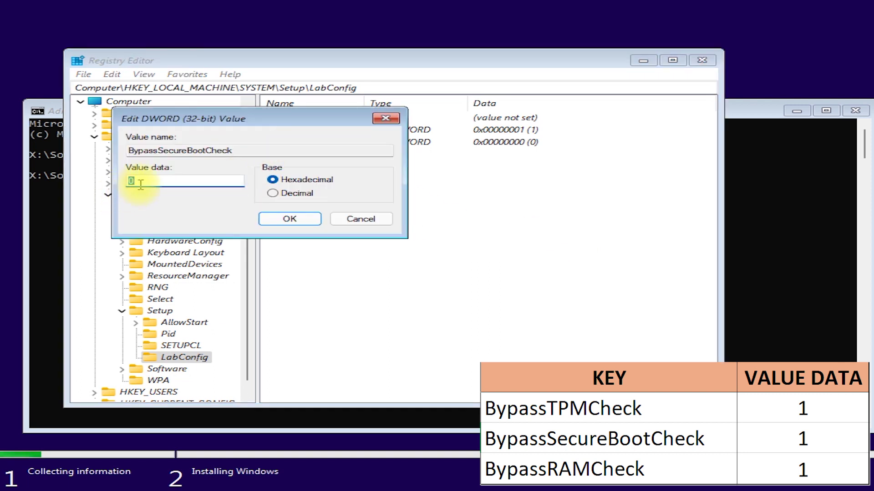
pyautogui.write('1')
pyautogui.click(296, 220)
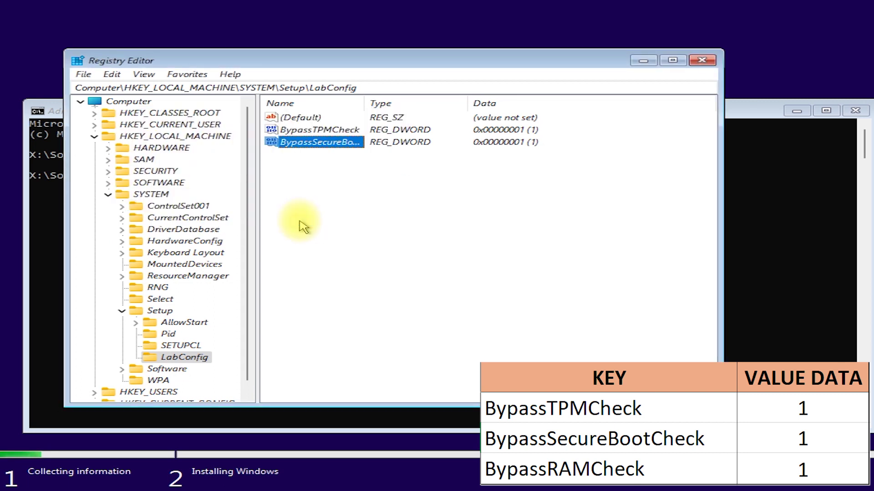
# Add a BypassRAMCheck DWORD with data 1, then close Registry Editor and the Command Prompt.
pyautogui.rightClick(377, 214)
pyautogui.moveTo(412, 216)
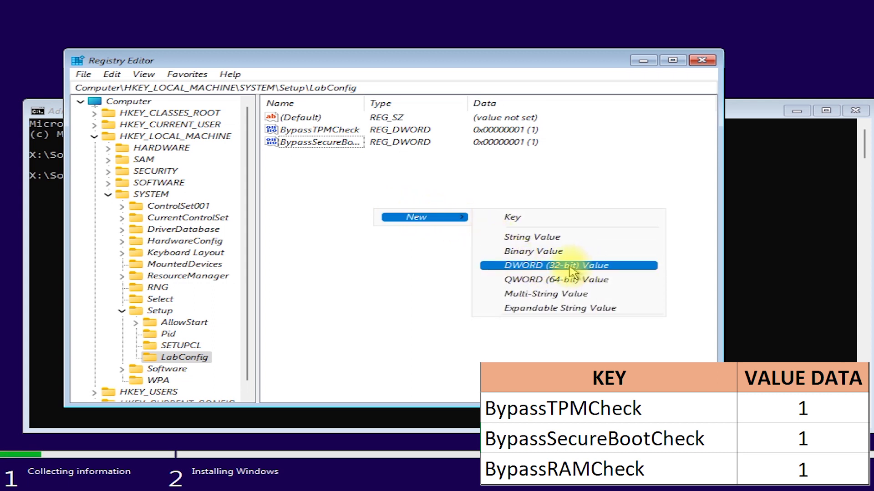
pyautogui.click(569, 267)
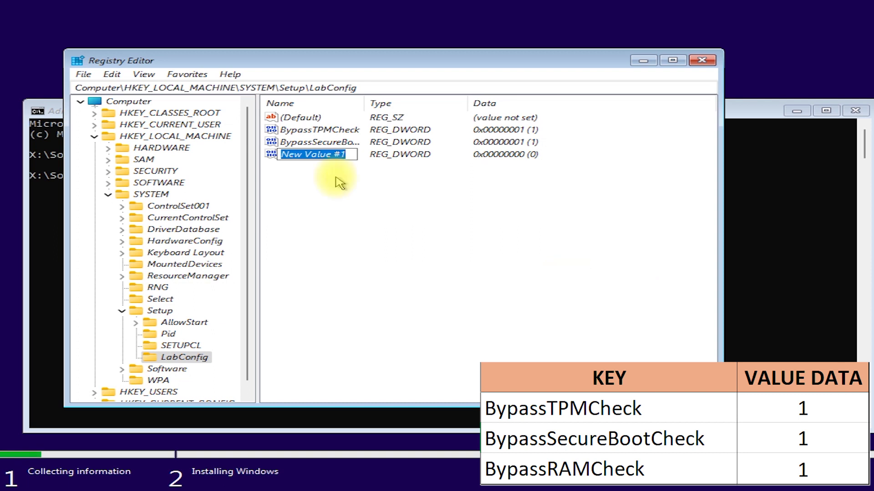
pyautogui.write('BypassRAMCheck')
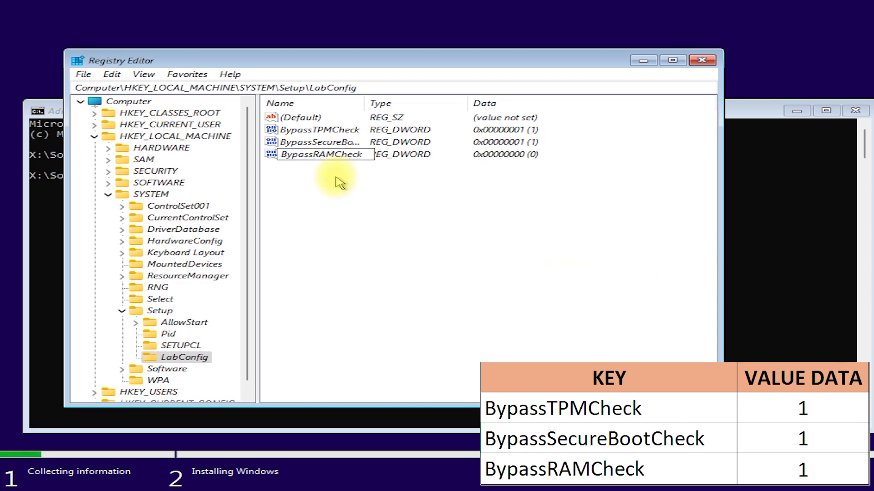
pyautogui.press('Return')
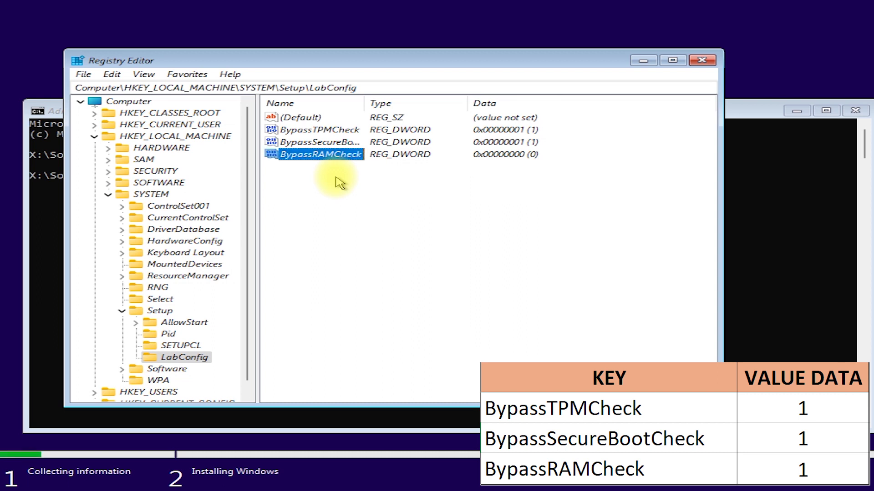
pyautogui.doubleClick(325, 157)
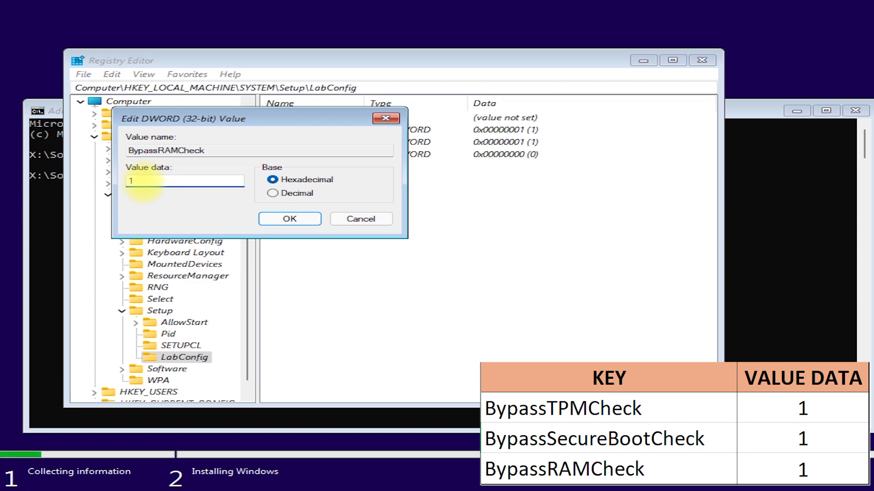
pyautogui.write('1')
pyautogui.click(279, 220)
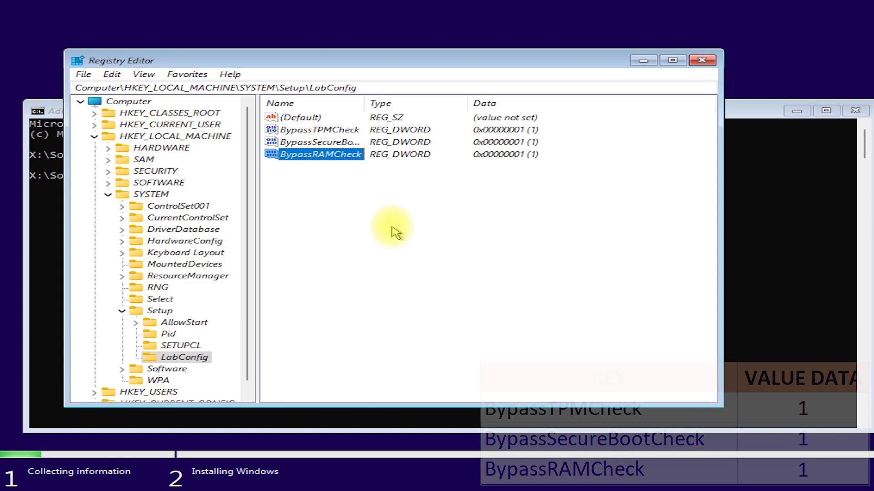
pyautogui.click(700, 63)
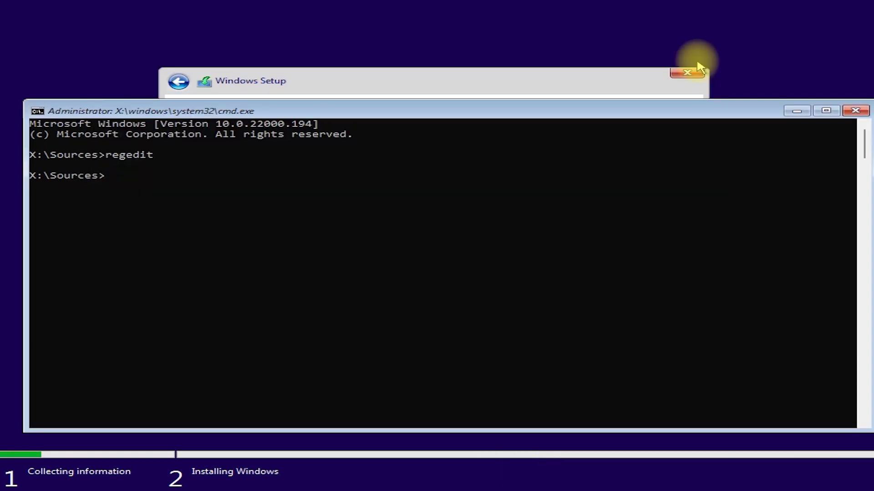
pyautogui.click(862, 113)
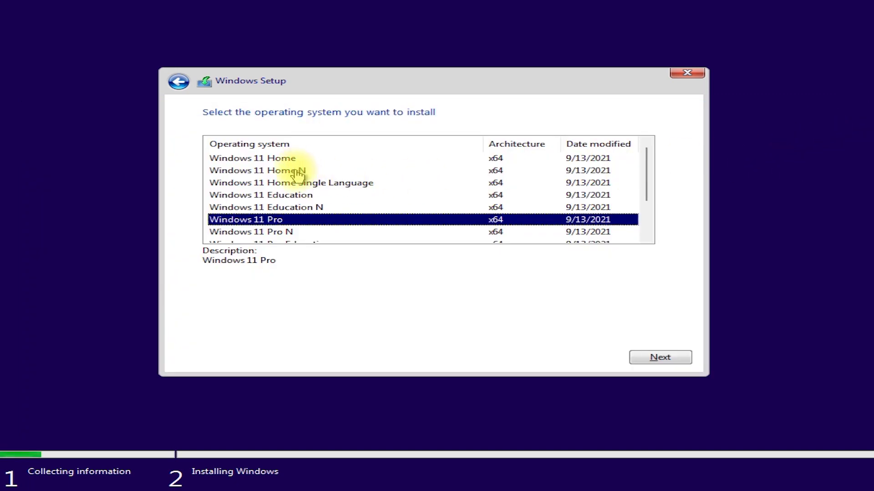
# Continue with Windows 11 Pro and accept the Microsoft Software License Terms.
pyautogui.scroll(-1, 296, 175)
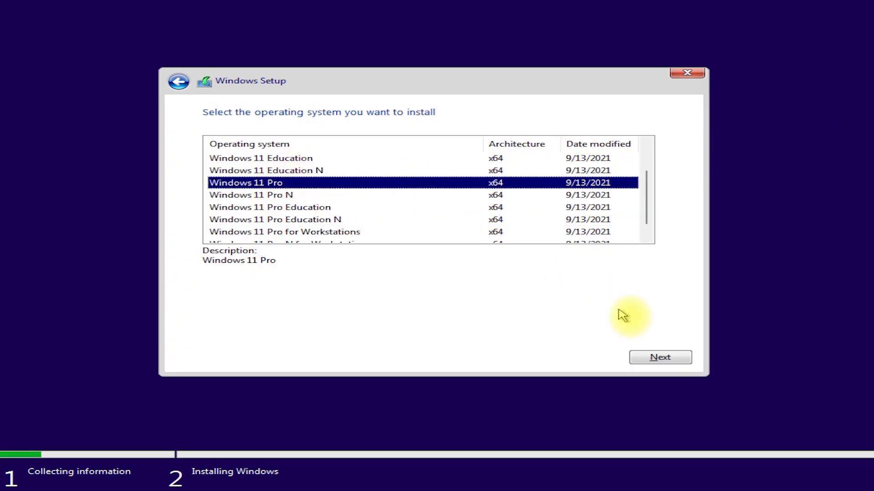
pyautogui.click(658, 359)
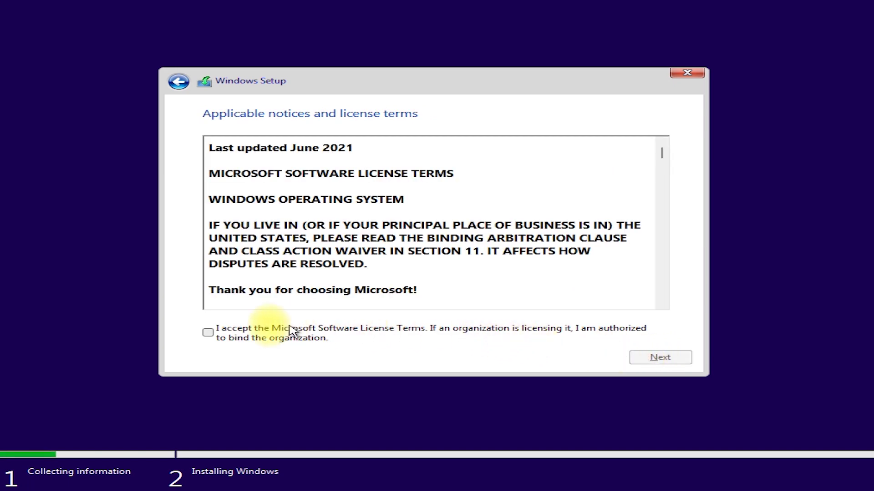
pyautogui.click(208, 334)
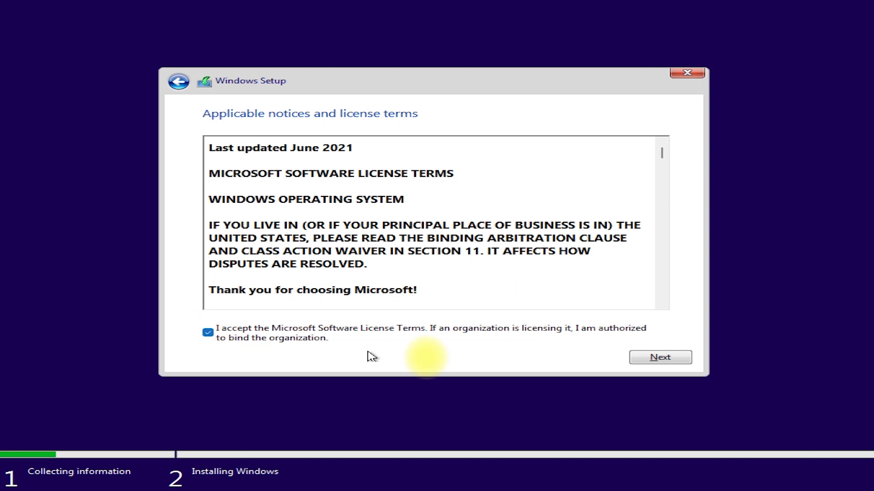
pyautogui.click(653, 359)
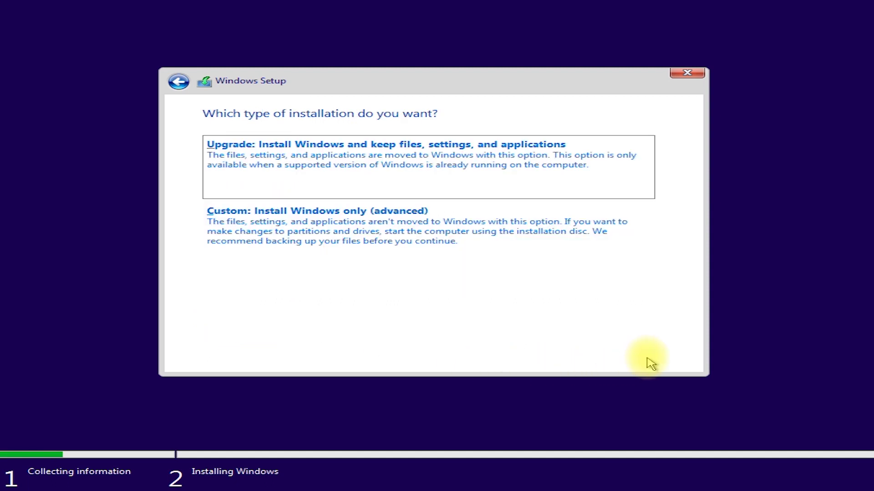